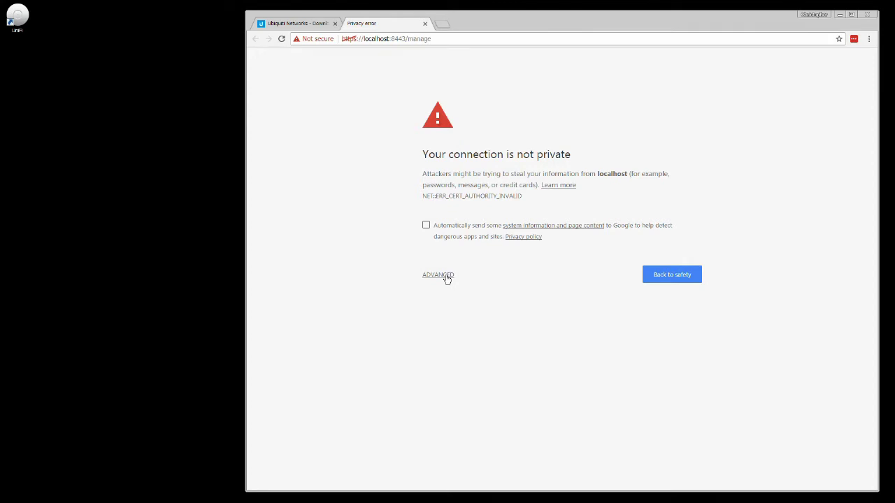
Step: Proceed past the localhost certificate warning and sign in to the controller with the admin username and account password, declining to save the login
{"action": "left_click", "coordinate": [447, 279]}
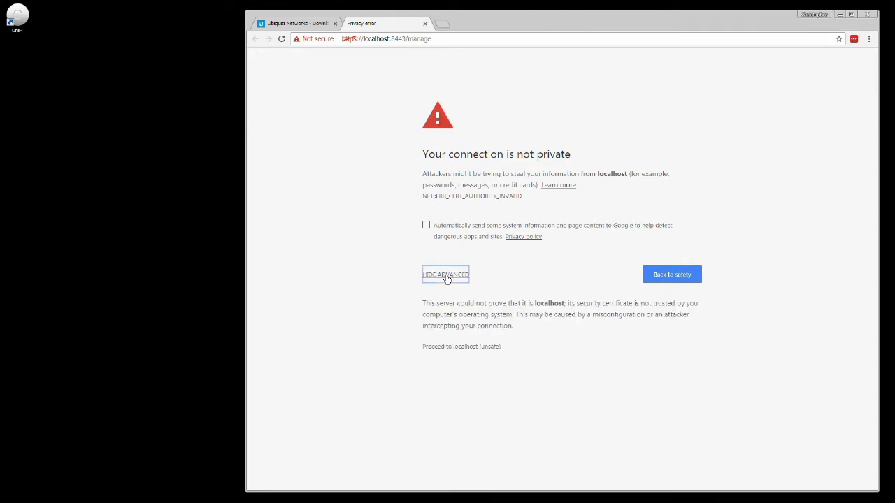
{"action": "left_click", "coordinate": [458, 347]}
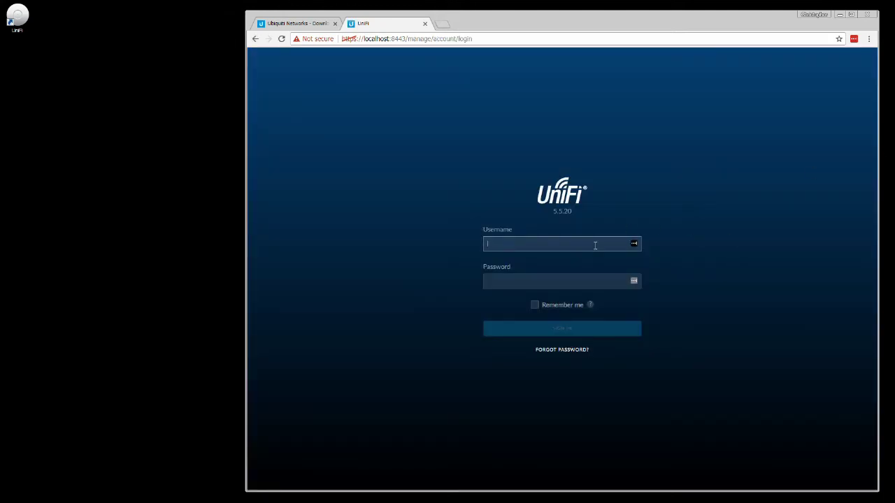
{"action": "key", "text": "Tab"}
{"action": "type", "text": "e"}
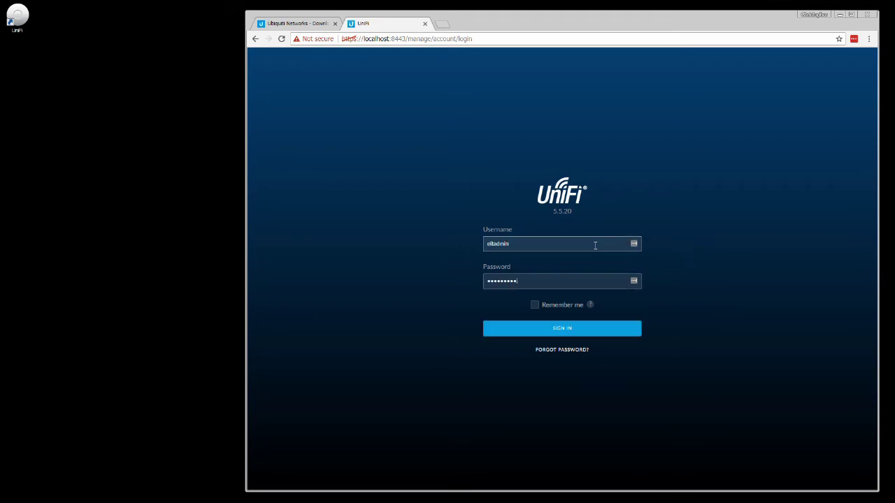
{"action": "key", "text": "Return"}
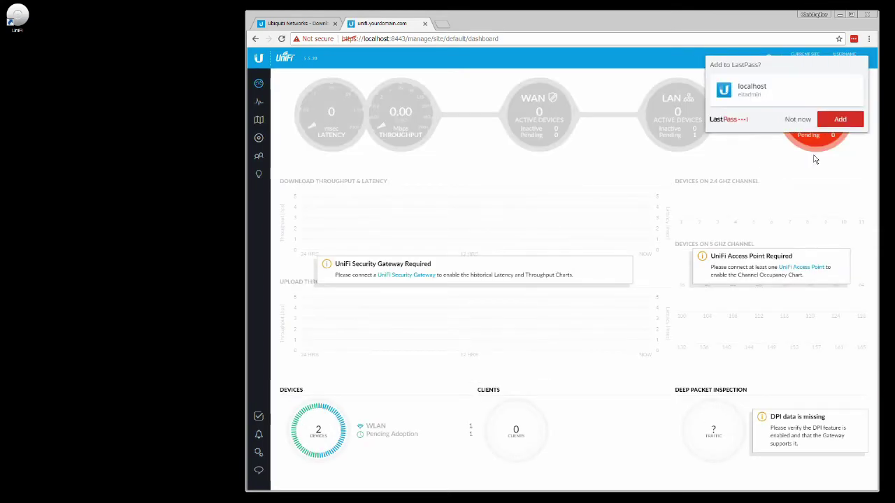
{"action": "left_click", "coordinate": [797, 119]}
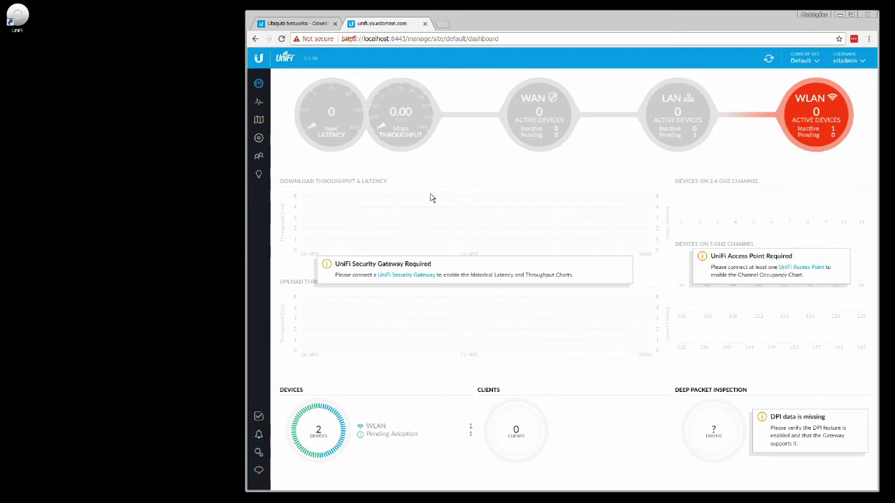
Step: Check the WAN and WLAN summaries on the dashboard and open the list of access points
{"action": "mouse_move", "coordinate": [528, 132]}
{"action": "mouse_move", "coordinate": [842, 105]}
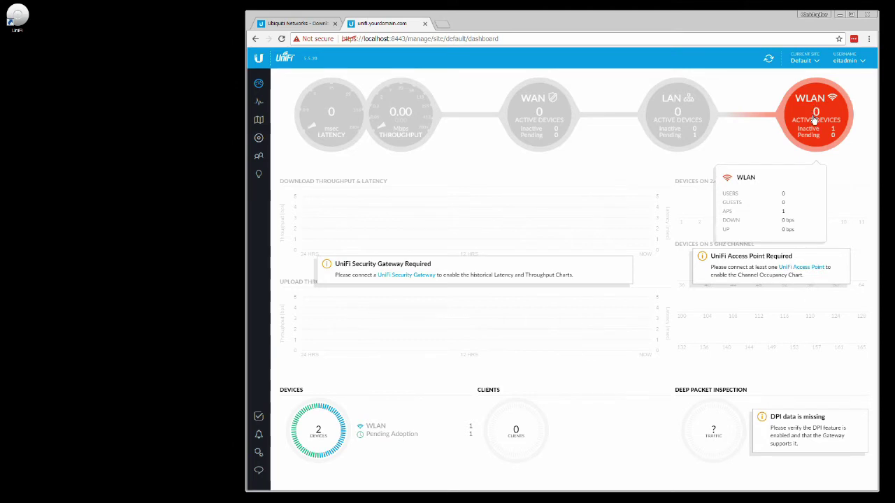
{"action": "left_click", "coordinate": [815, 61]}
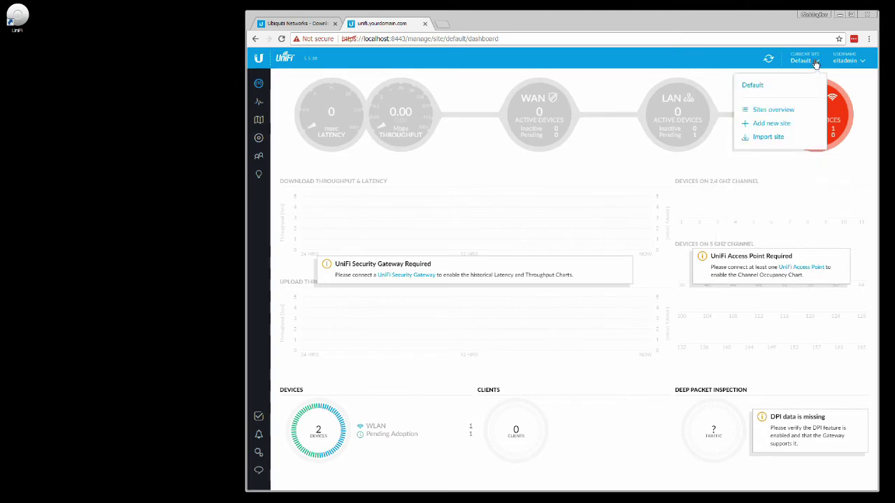
{"action": "mouse_move", "coordinate": [816, 120]}
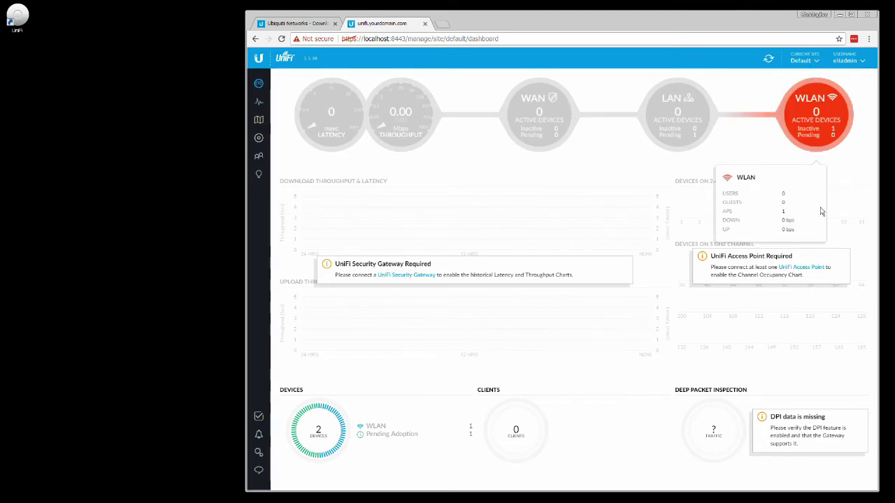
{"action": "left_click", "coordinate": [816, 119]}
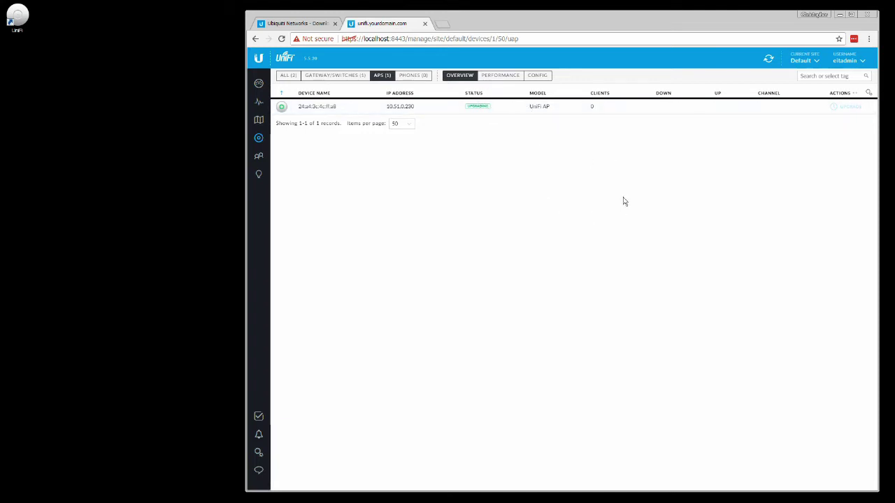
Step: Adopt the pending UniFi Switch 8 POE-60W from the list of all devices
{"action": "left_click", "coordinate": [338, 76]}
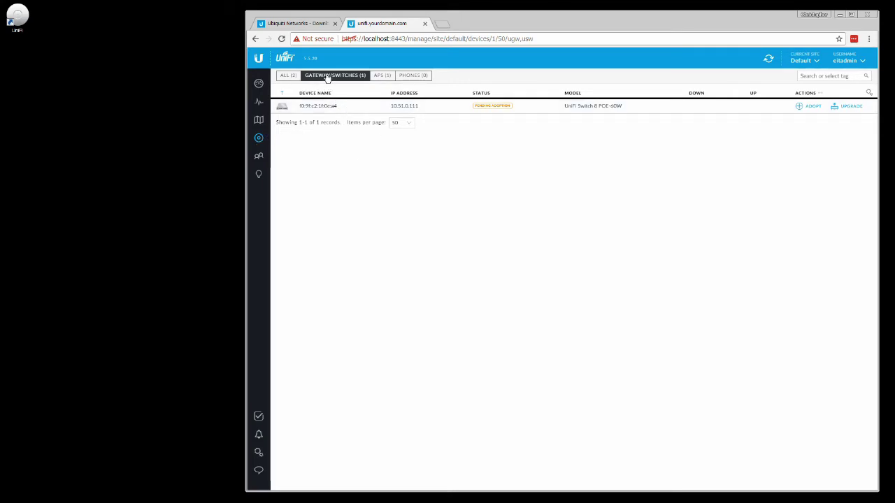
{"action": "left_click", "coordinate": [292, 75]}
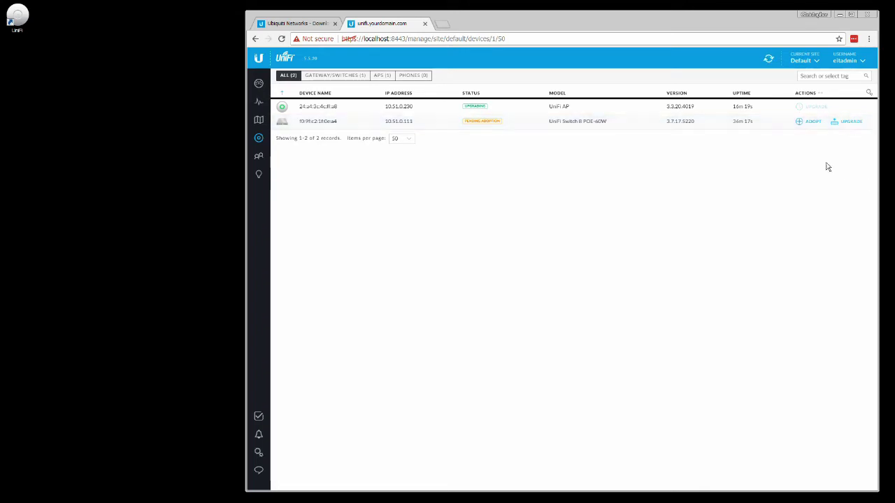
{"action": "left_click", "coordinate": [808, 123]}
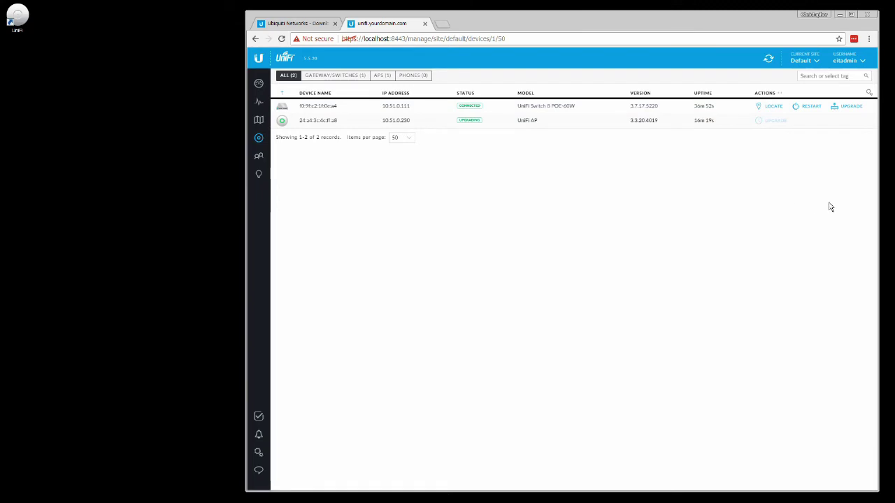
Step: Open the UniFi Switch 8 POE-60W's properties and examine its port indicators, uplink details and port 4 status
{"action": "left_click", "coordinate": [313, 111]}
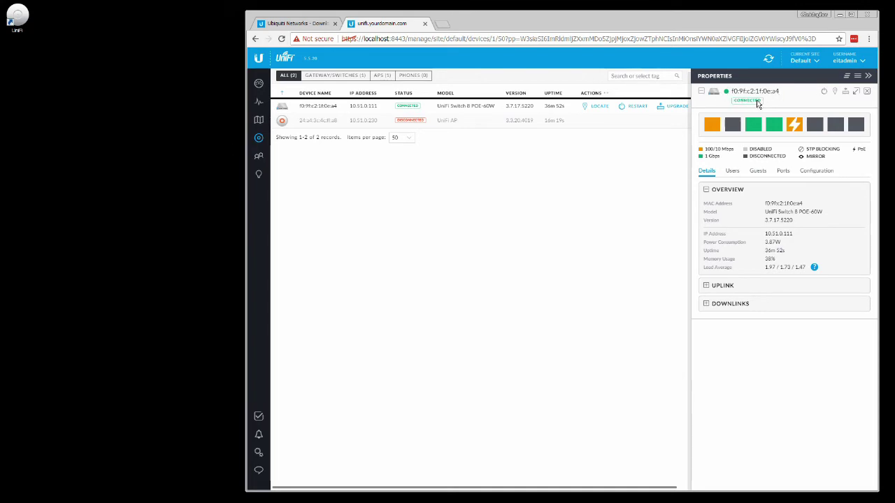
{"action": "mouse_move", "coordinate": [835, 130]}
{"action": "mouse_move", "coordinate": [800, 140]}
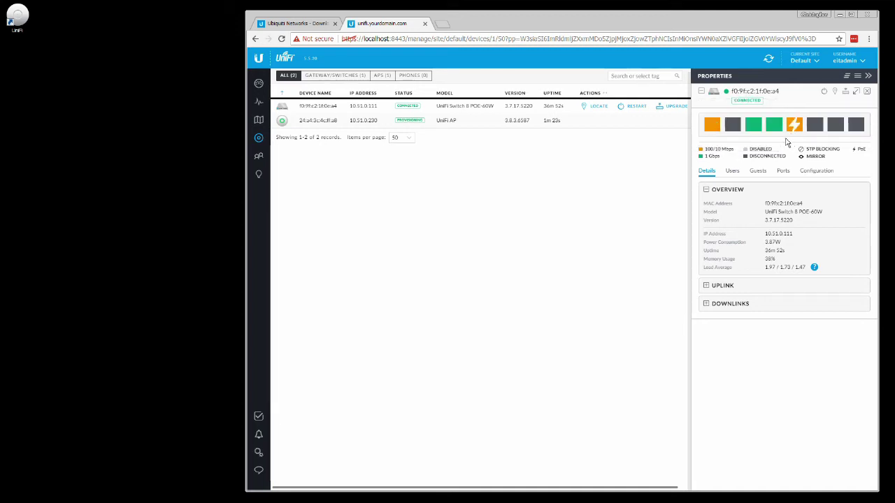
{"action": "mouse_move", "coordinate": [777, 131]}
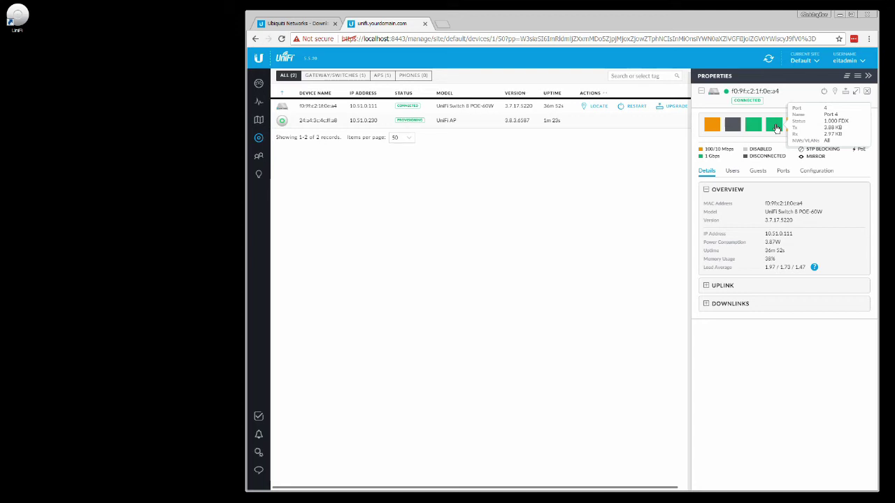
{"action": "left_click", "coordinate": [707, 286]}
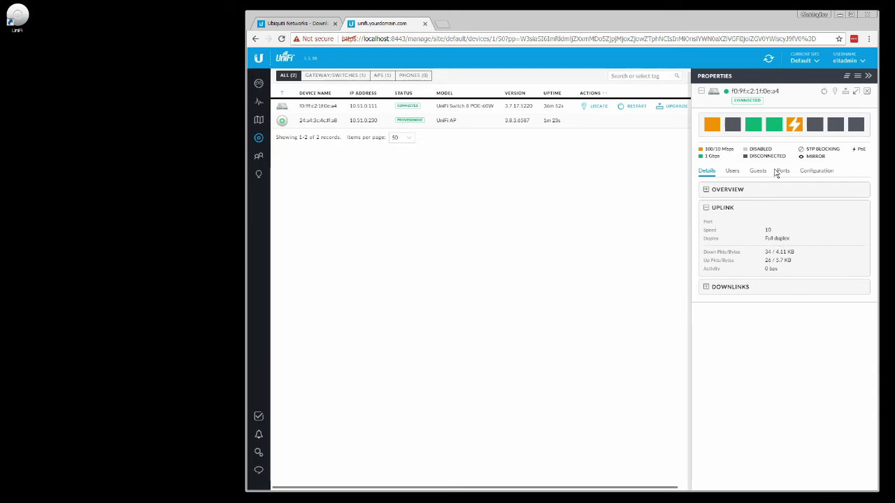
{"action": "left_click", "coordinate": [775, 127]}
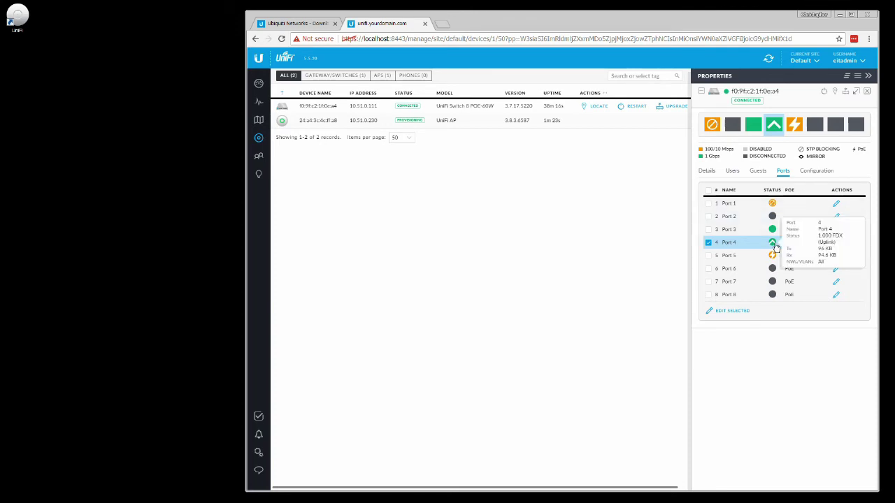
{"action": "mouse_move", "coordinate": [771, 244]}
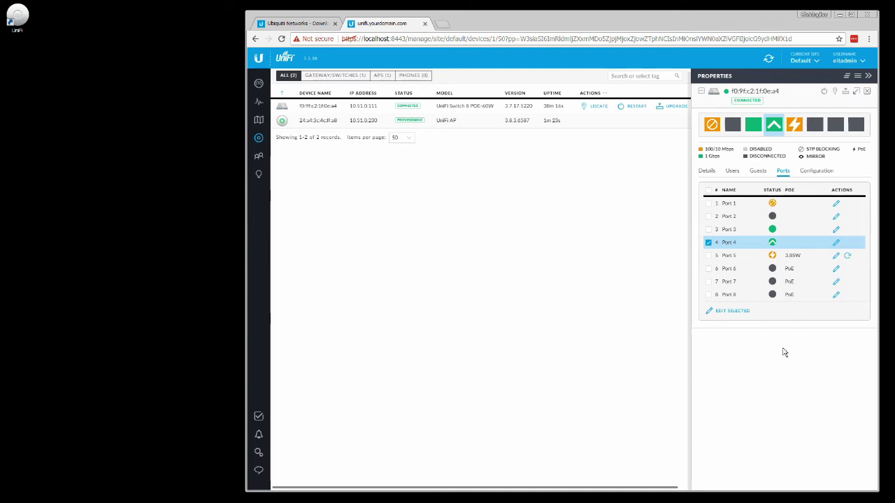
Step: Review the switch's overview, port 4 summary, downlinks and uplink details
{"action": "left_click", "coordinate": [706, 172]}
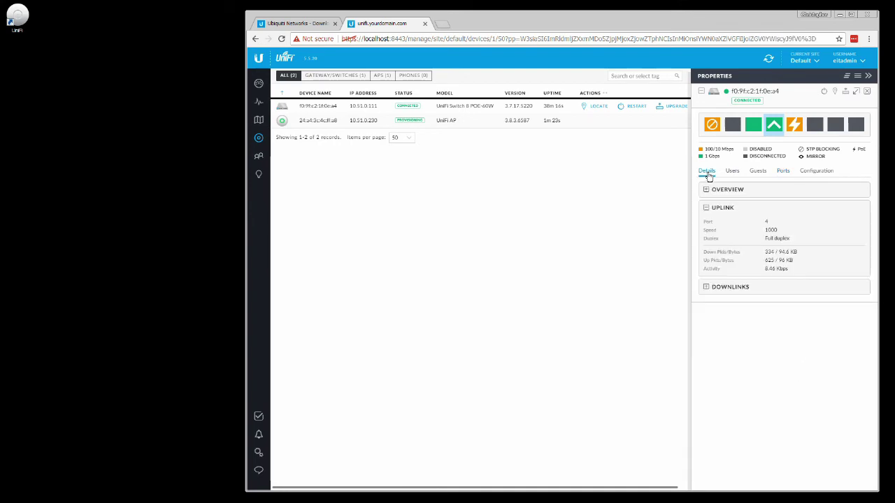
{"action": "left_click", "coordinate": [708, 191]}
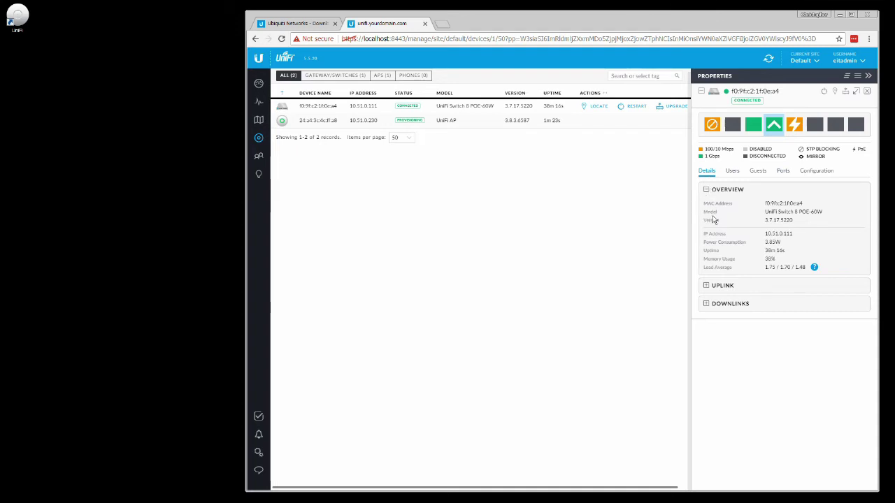
{"action": "mouse_move", "coordinate": [773, 129]}
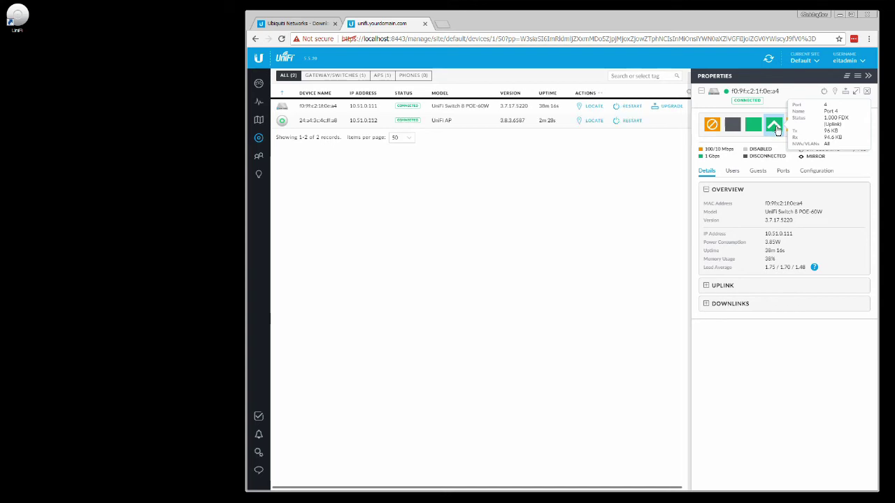
{"action": "left_click", "coordinate": [706, 306]}
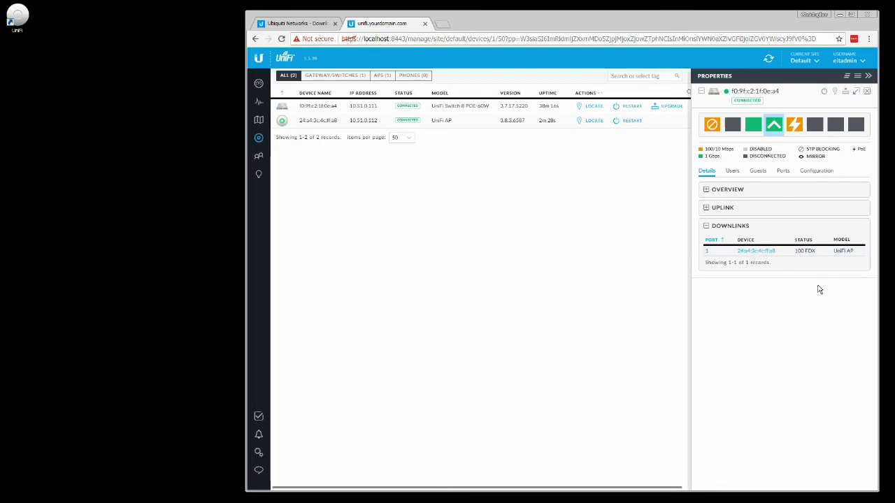
{"action": "left_click", "coordinate": [707, 211]}
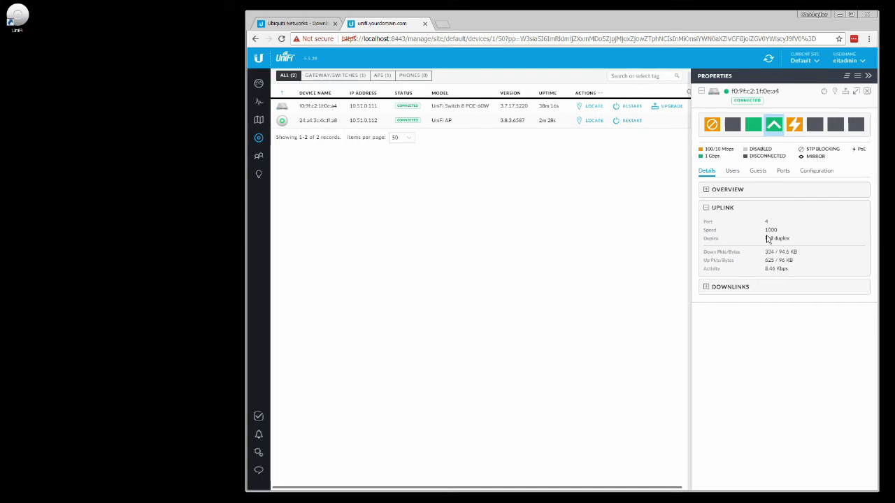
{"action": "left_click", "coordinate": [707, 207]}
{"action": "left_click", "coordinate": [705, 192]}
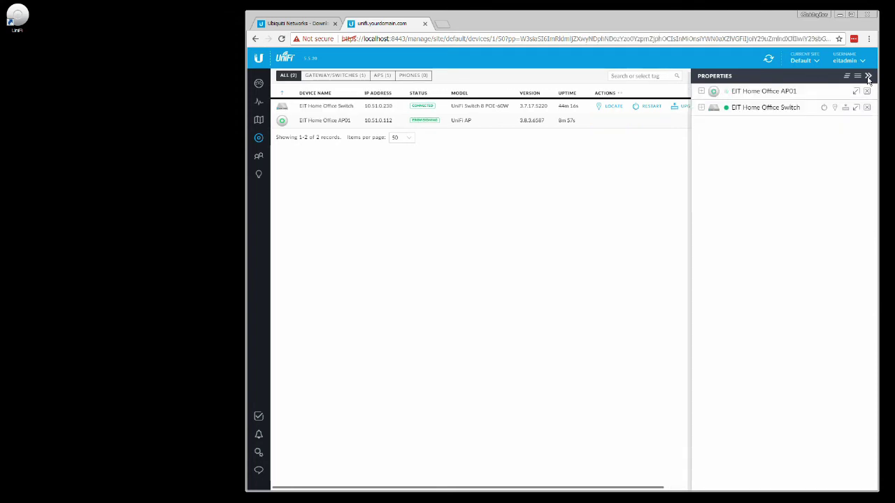
Step: Hide the device properties and inspect the WAN and throughput indicators on the dashboard
{"action": "left_click", "coordinate": [867, 75]}
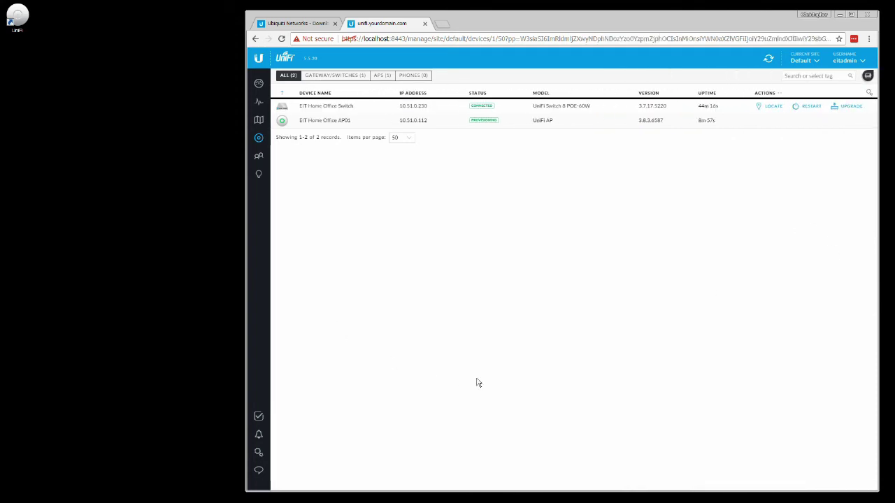
{"action": "left_click", "coordinate": [259, 83]}
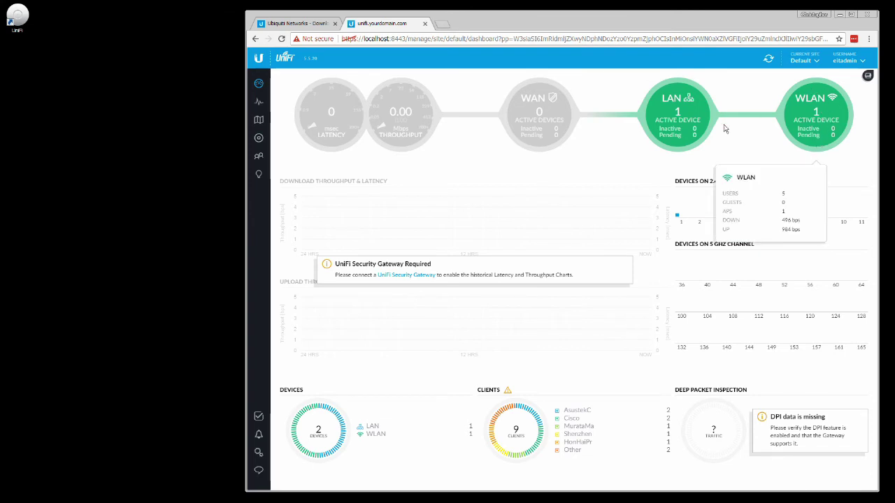
{"action": "mouse_move", "coordinate": [560, 105]}
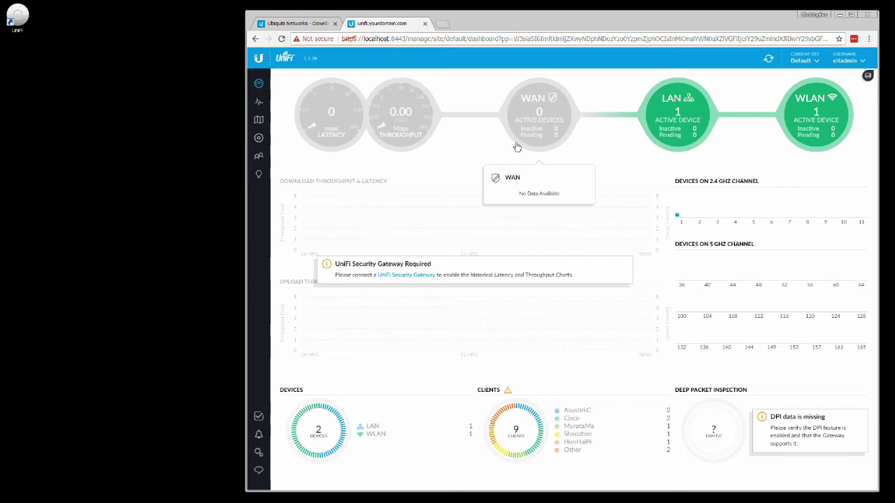
{"action": "mouse_move", "coordinate": [423, 134]}
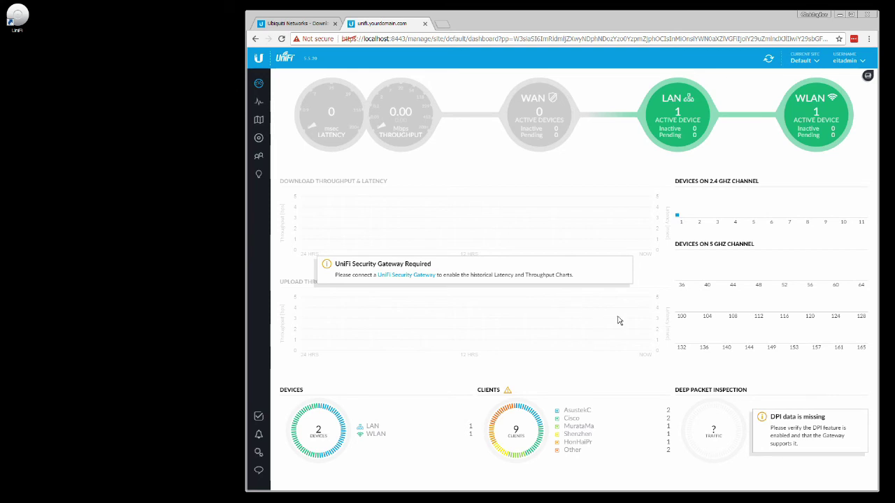
Step: Open the client list and review the iPad client's deep packet inspection, statistics and overview details
{"action": "left_click", "coordinate": [516, 434]}
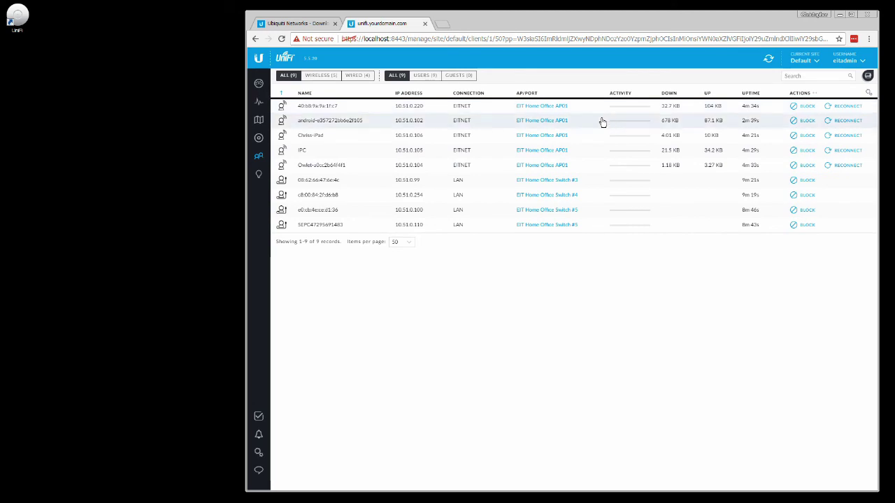
{"action": "left_click", "coordinate": [308, 135]}
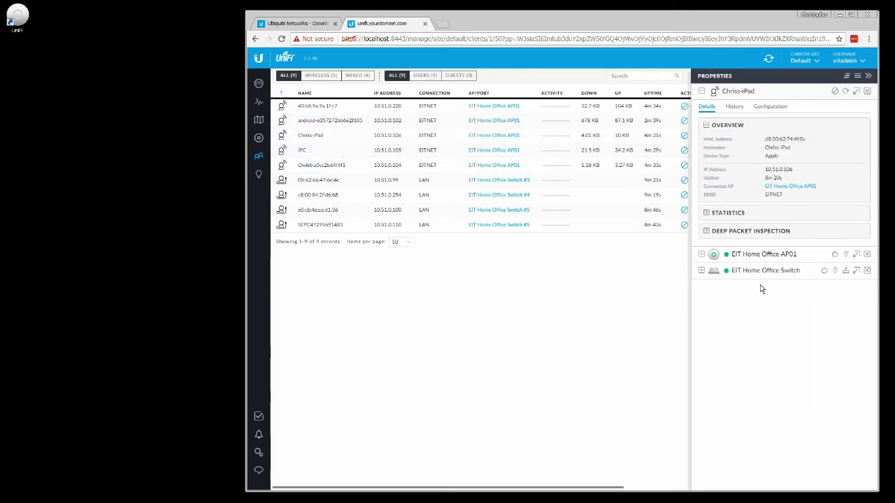
{"action": "left_click", "coordinate": [707, 231]}
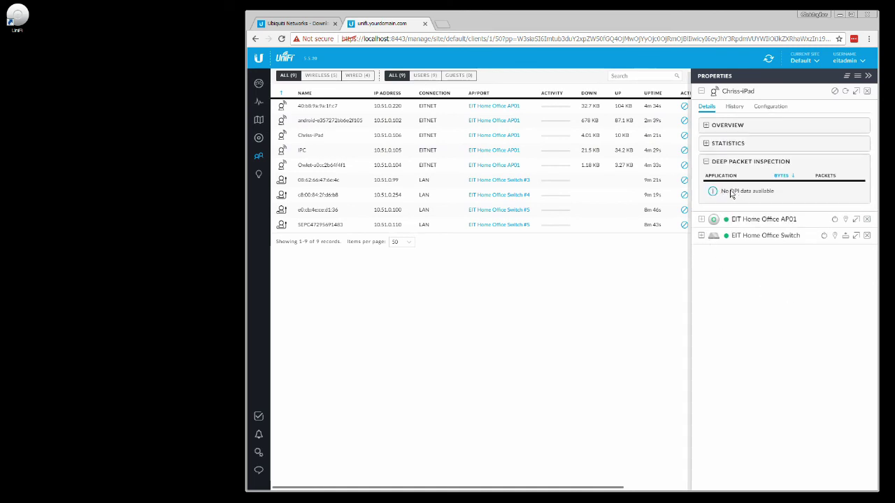
{"action": "left_click", "coordinate": [706, 161]}
{"action": "left_click", "coordinate": [707, 147]}
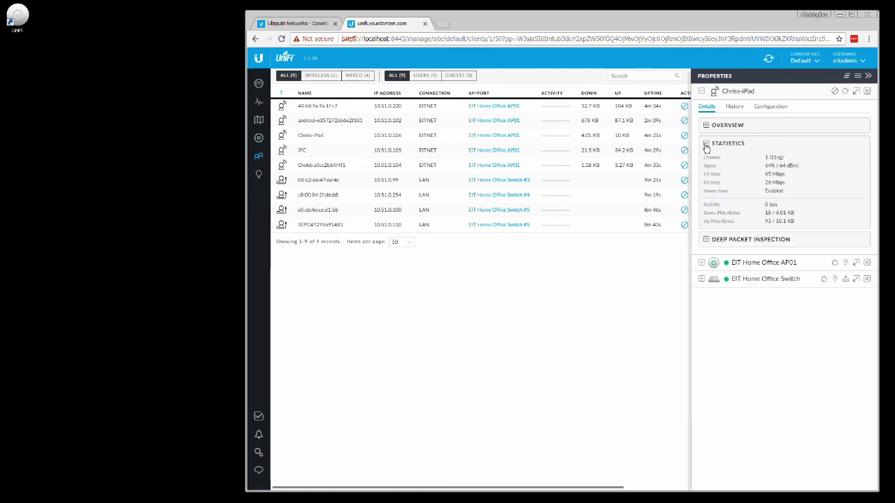
{"action": "left_click", "coordinate": [706, 145]}
{"action": "left_click", "coordinate": [706, 126]}
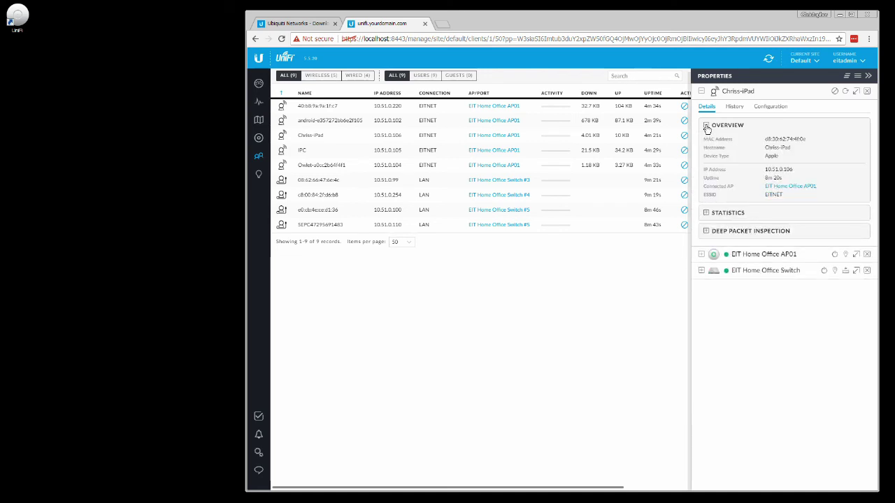
Step: Collapse the iPad's details and close the properties of the iPad, EIT Home Office AP01 and EIT Home Office Switch
{"action": "left_click", "coordinate": [707, 127]}
{"action": "left_click", "coordinate": [702, 92]}
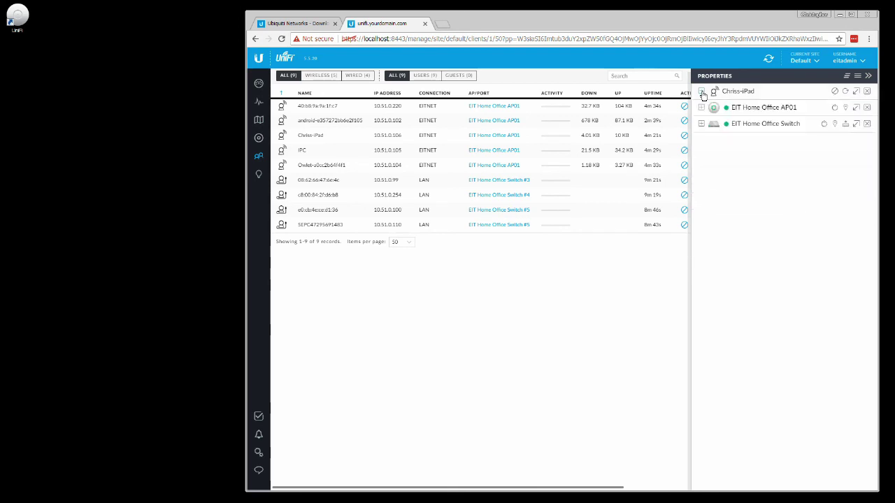
{"action": "left_click", "coordinate": [867, 91]}
{"action": "left_click", "coordinate": [867, 92]}
{"action": "left_click", "coordinate": [867, 92]}
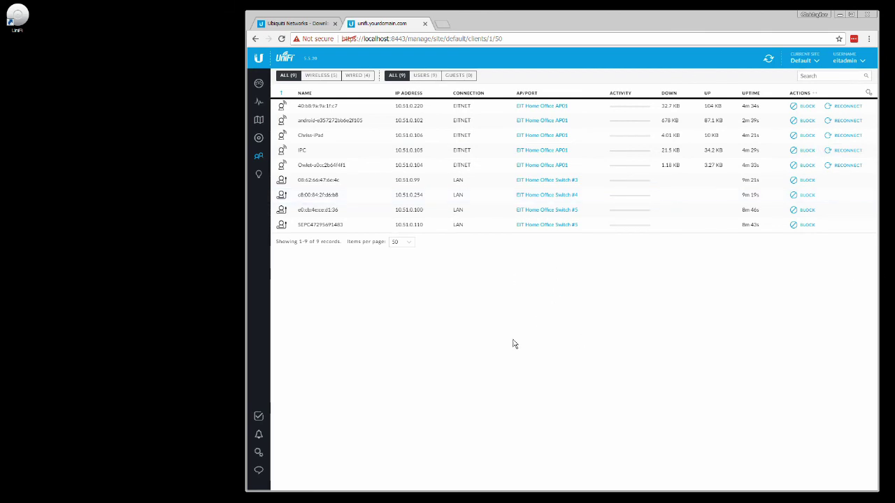
Step: Filter the client list to users and to guests, and return it to all clients
{"action": "left_click", "coordinate": [425, 77]}
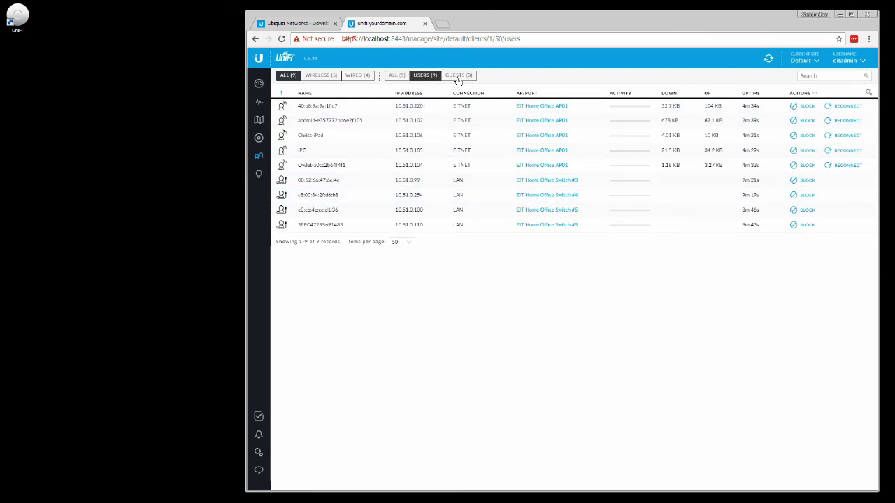
{"action": "left_click", "coordinate": [458, 78]}
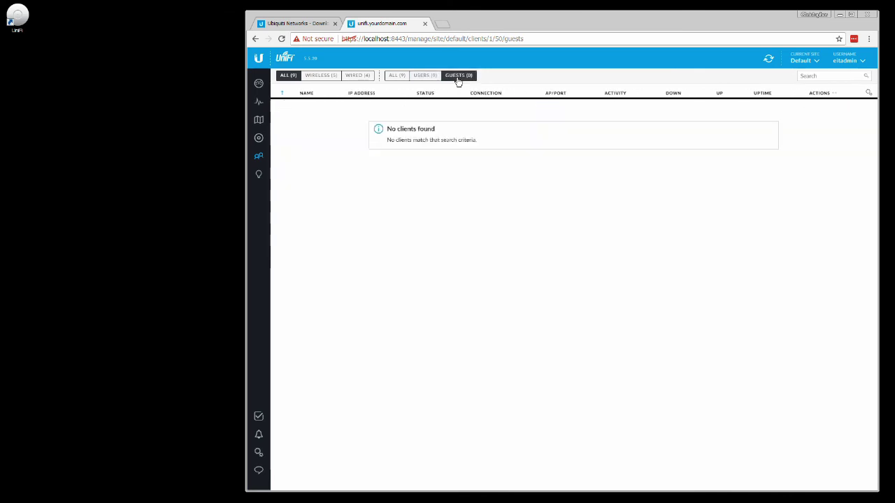
{"action": "left_click", "coordinate": [394, 78]}
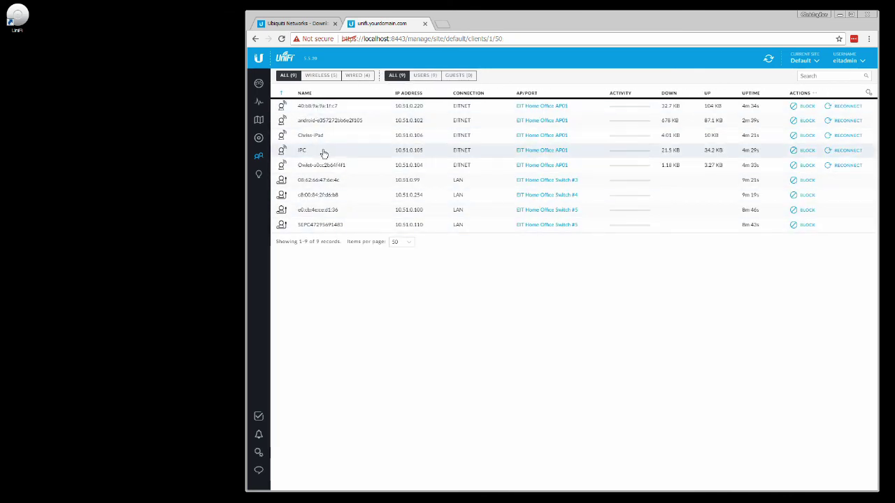
Step: Open the statistics overview and inspect the traffic and client charts for the top access points
{"action": "left_click", "coordinate": [258, 102]}
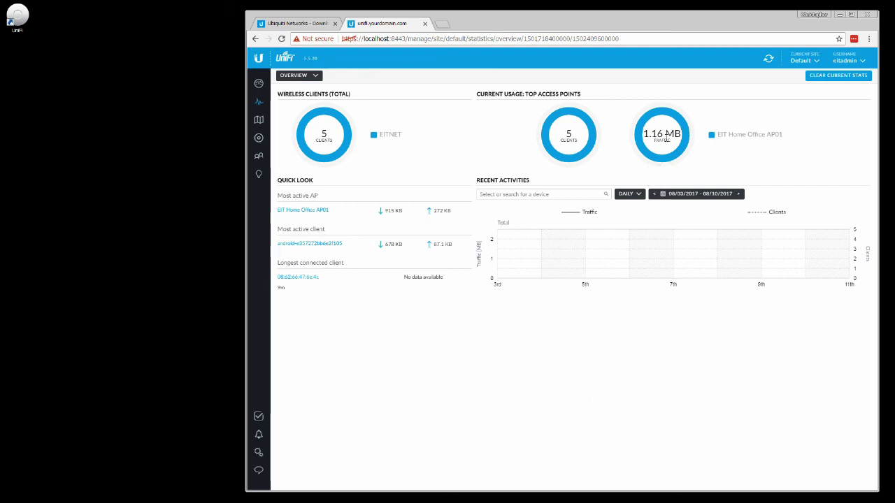
{"action": "mouse_move", "coordinate": [666, 163]}
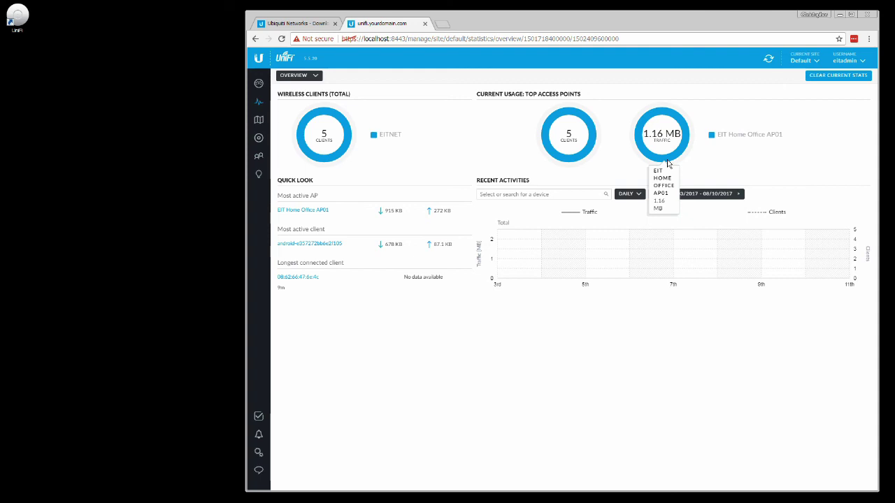
{"action": "mouse_move", "coordinate": [571, 160]}
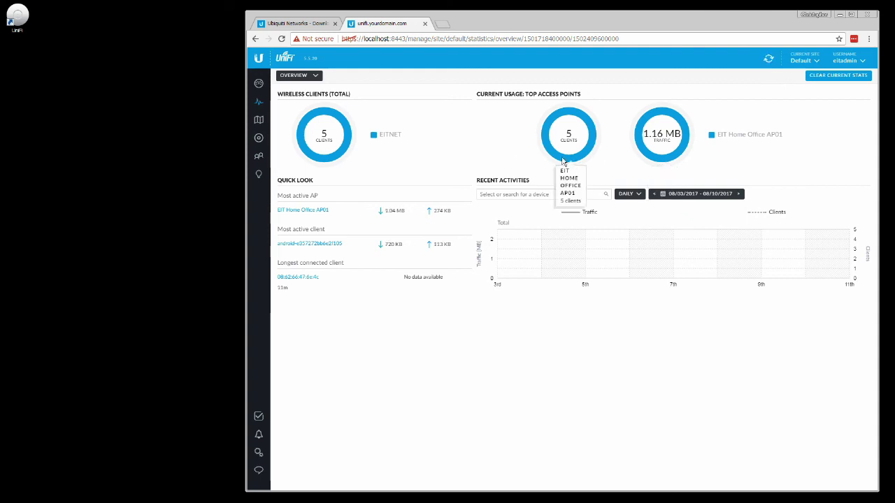
Step: Change the statistics view from the overview to Switch Stats to show the EIT Home Office Switch's port graphs
{"action": "left_click", "coordinate": [300, 75]}
{"action": "left_click", "coordinate": [293, 114]}
{"action": "left_click", "coordinate": [326, 75]}
{"action": "left_click", "coordinate": [302, 127]}
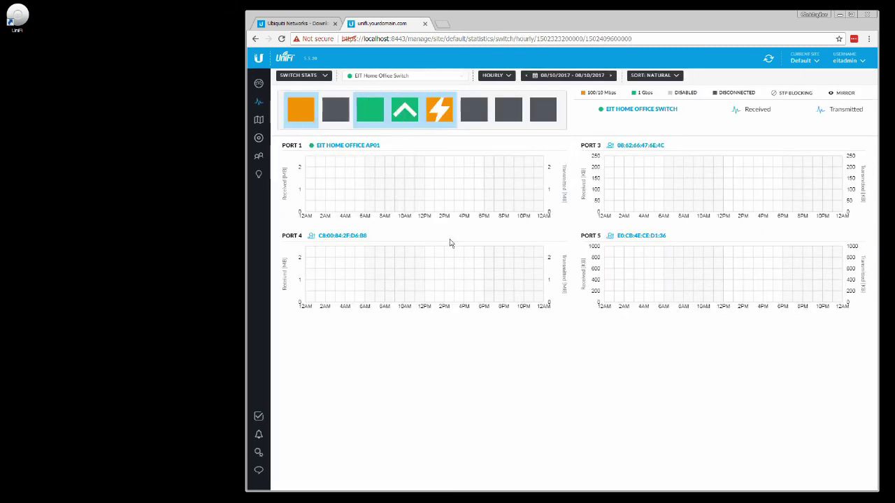